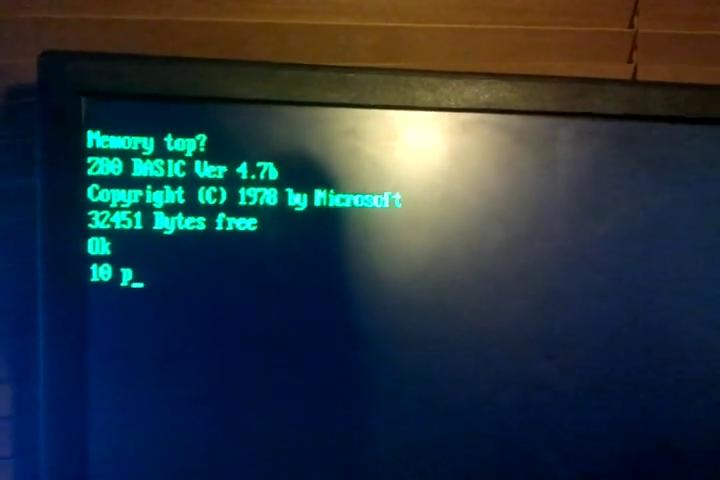
pyautogui.write('rint "H')
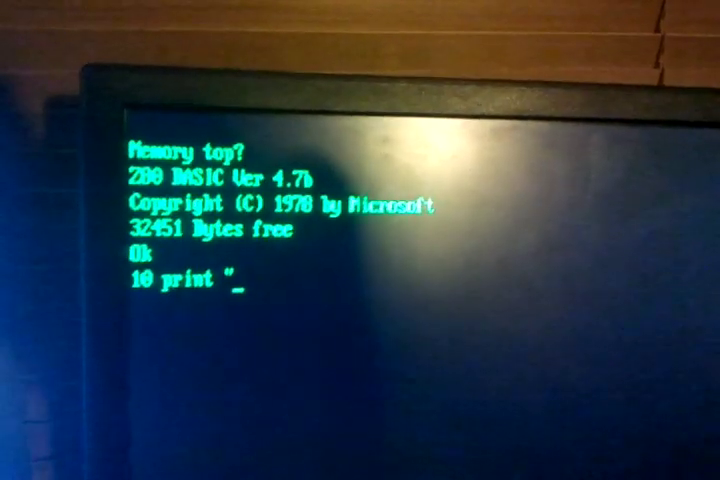
pyautogui.write('ello!')
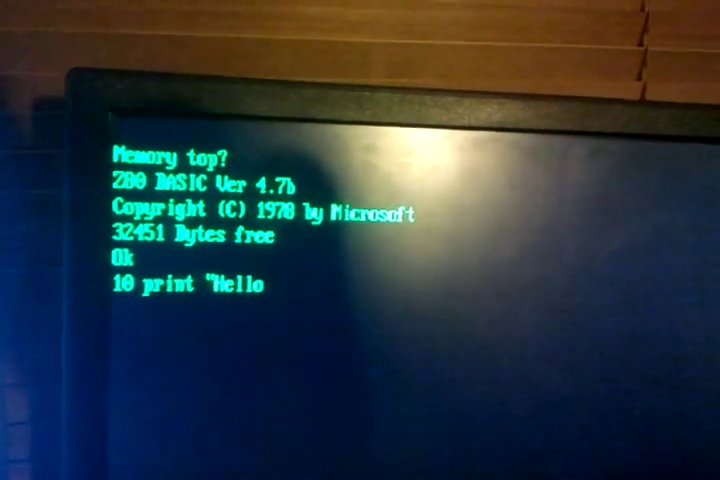
pyautogui.write('" ')
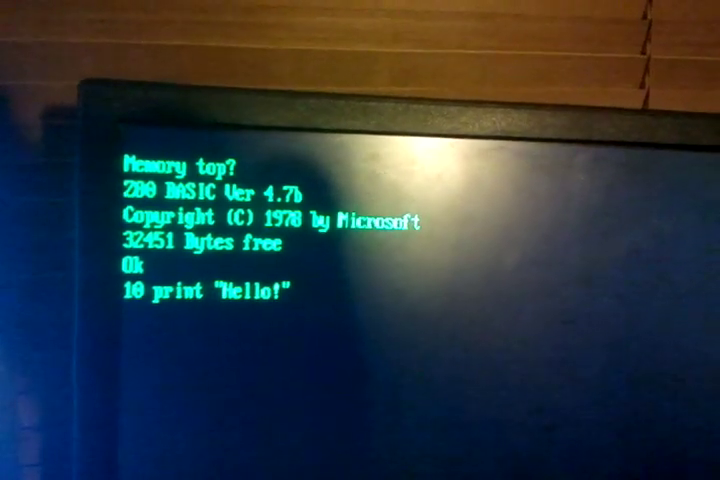
pyautogui.write('ru')
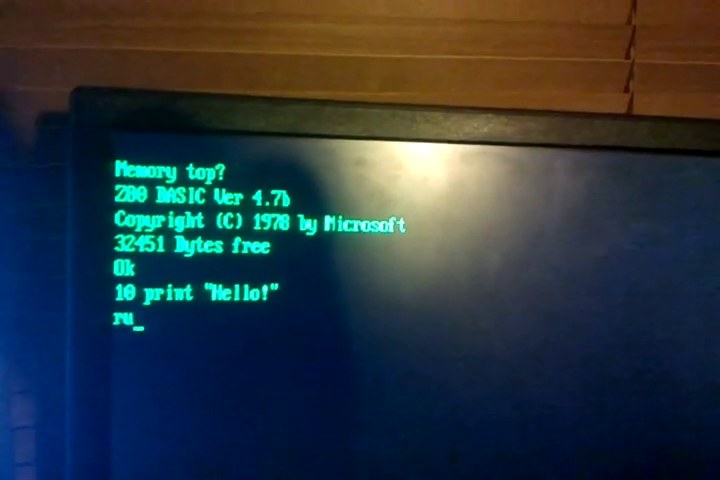
pyautogui.write('n')
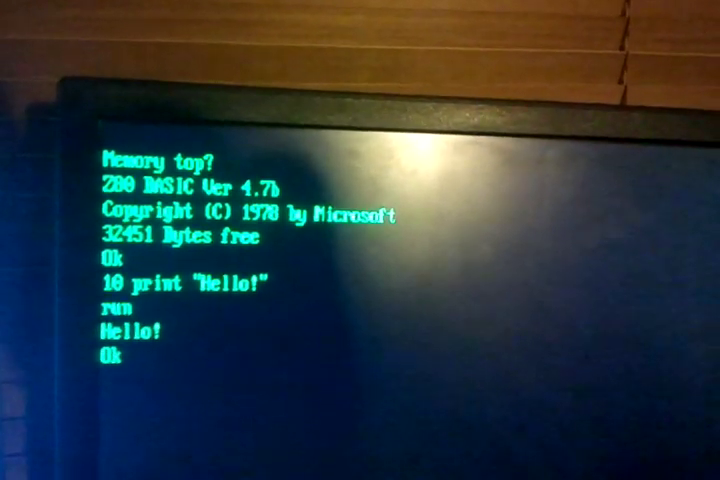